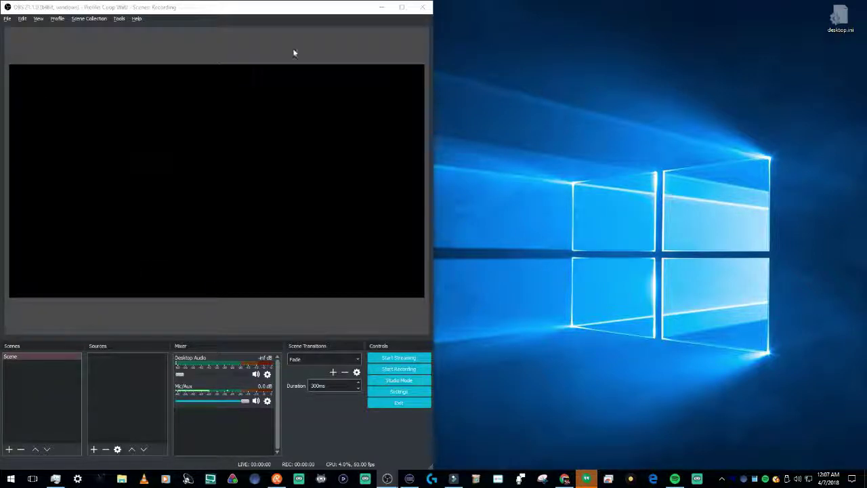
Maximize the OBS Studio window on the Coop WiiU profile to full screen.
{"action": "left_click", "coordinate": [402, 7]}
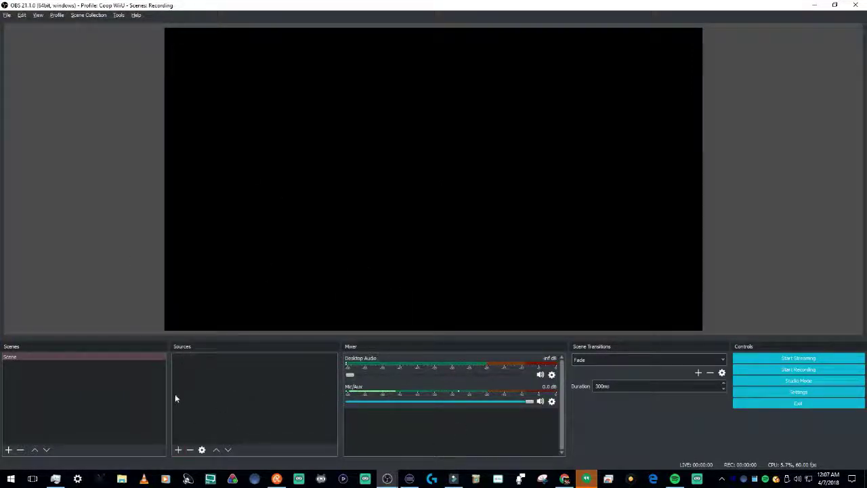
Add a Video Capture Device source named EGC using the Elgato Game Capture HD device.
{"action": "left_click", "coordinate": [178, 450]}
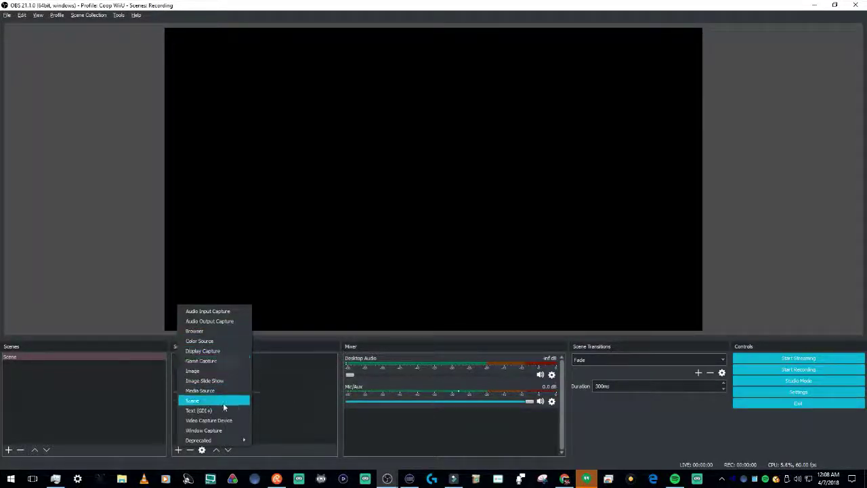
{"action": "left_click", "coordinate": [224, 421]}
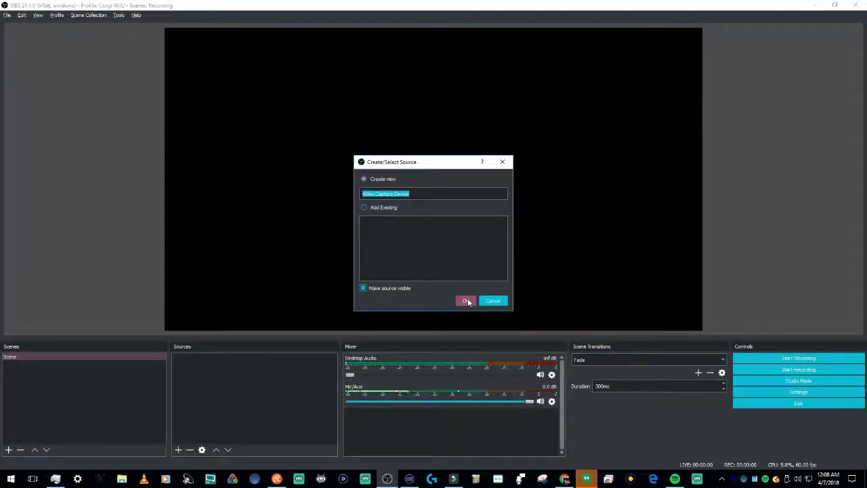
{"action": "type", "text": "EGC"}
{"action": "left_click", "coordinate": [468, 302]}
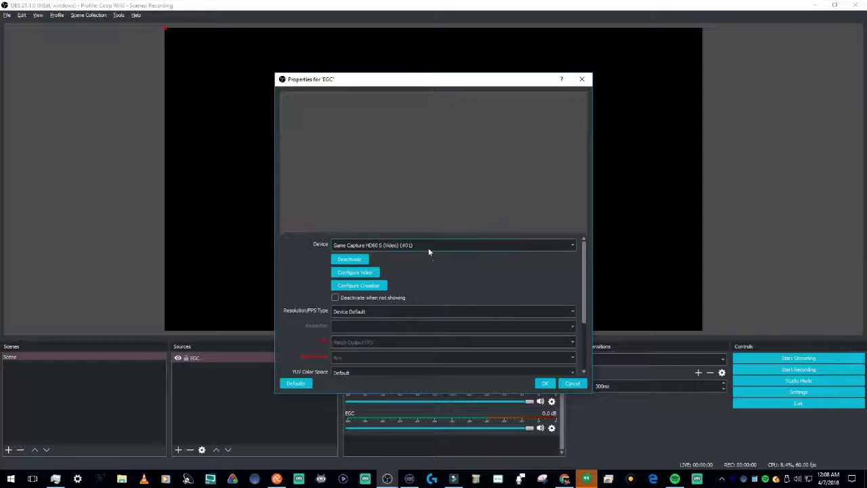
{"action": "left_click", "coordinate": [420, 245]}
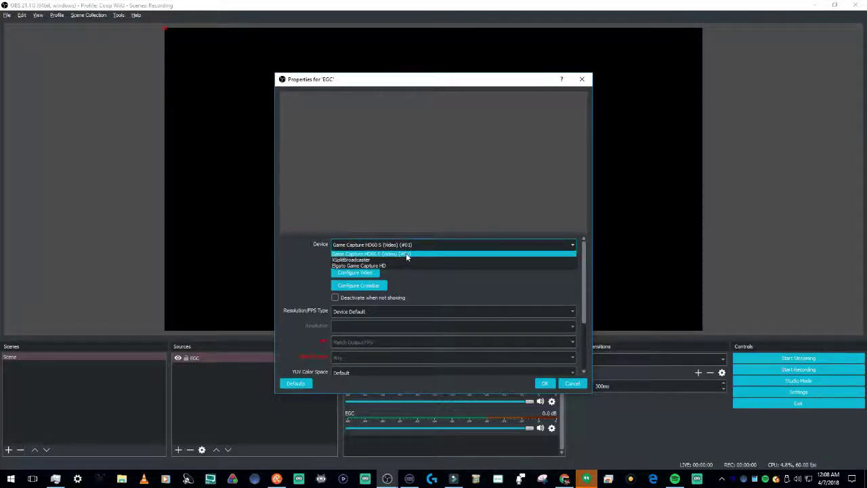
{"action": "left_click", "coordinate": [400, 265]}
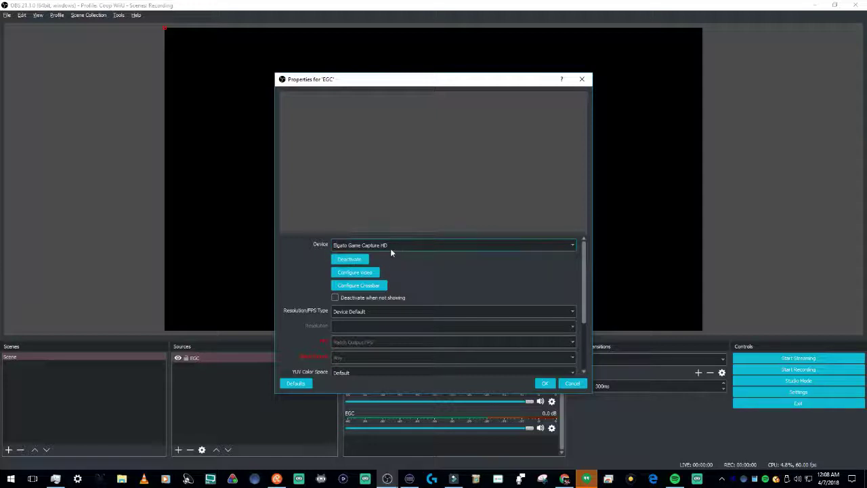
{"action": "left_click", "coordinate": [390, 247]}
{"action": "left_click", "coordinate": [390, 266]}
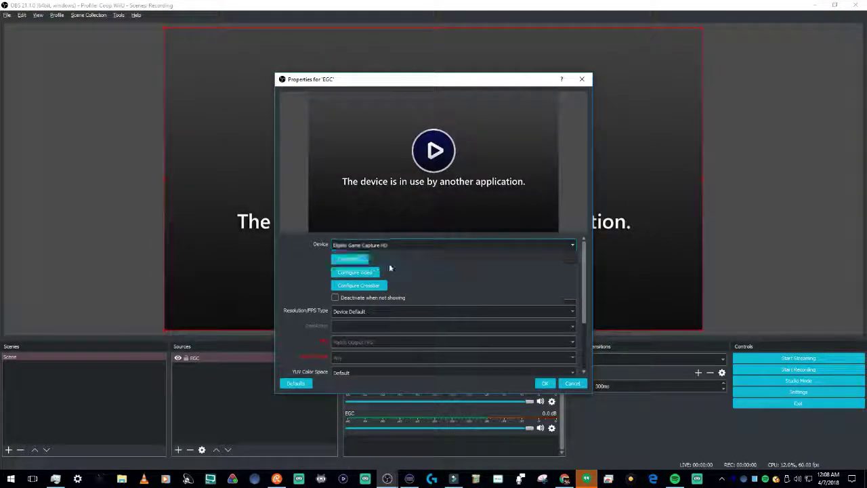
{"action": "left_click", "coordinate": [544, 384]}
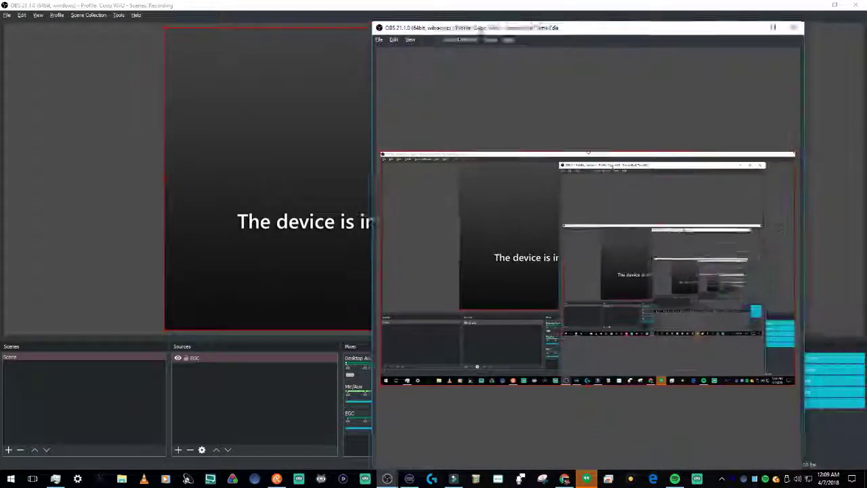
Snap the second OBS window to the right half and select its Elgato capture scene.
{"action": "left_click_drag", "start_coordinate": [476, 28], "coordinate": [866, 70]}
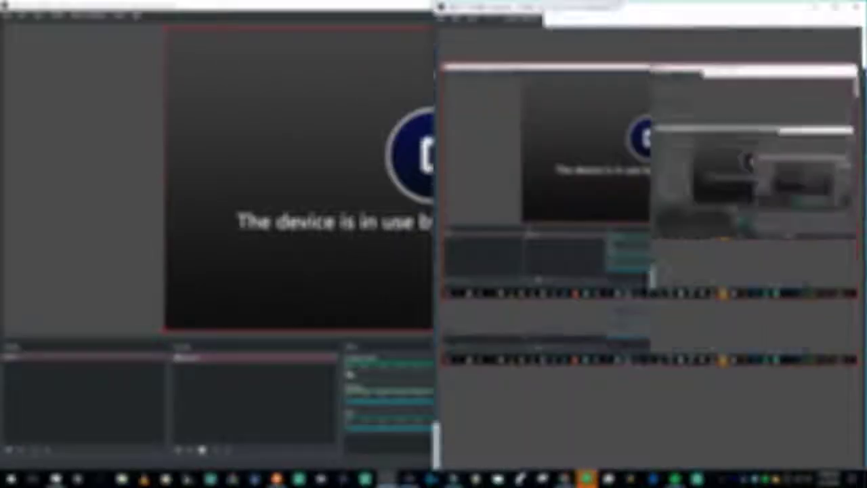
{"action": "left_click", "coordinate": [414, 341]}
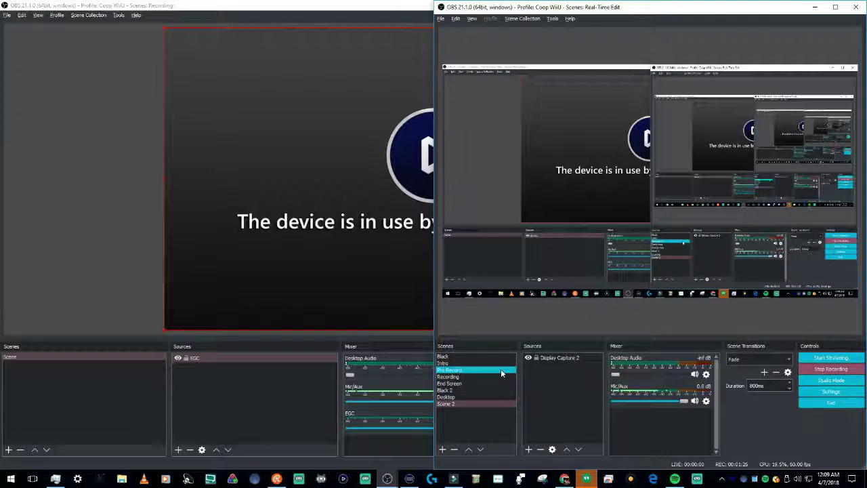
{"action": "left_click", "coordinate": [494, 378]}
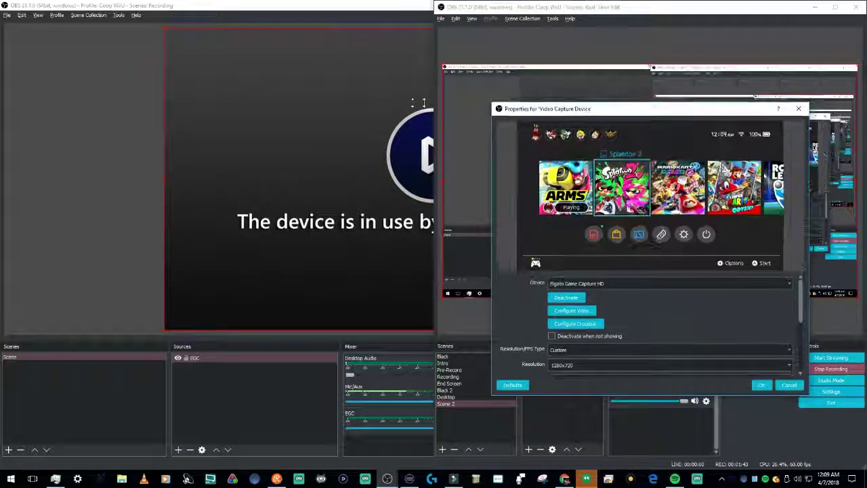
Deactivate the Video Capture Device in that window's properties, confirm, and minimize the window.
{"action": "left_click_drag", "start_coordinate": [660, 76], "coordinate": [360, 100]}
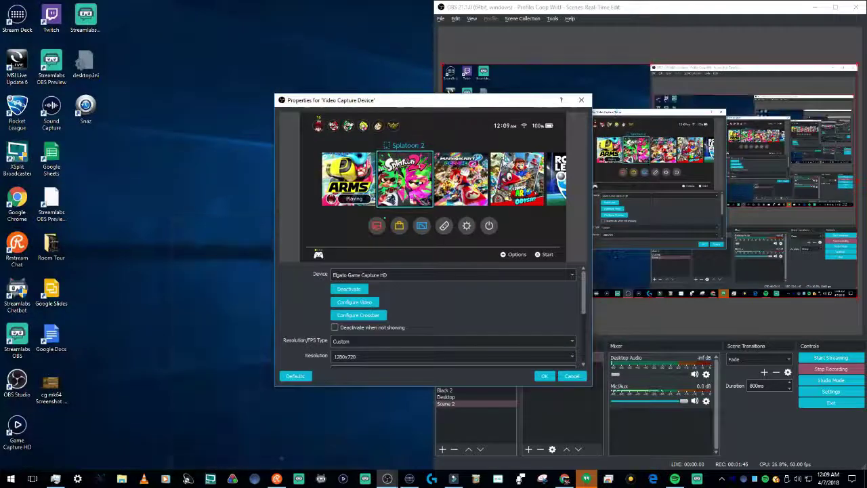
{"action": "left_click", "coordinate": [349, 289]}
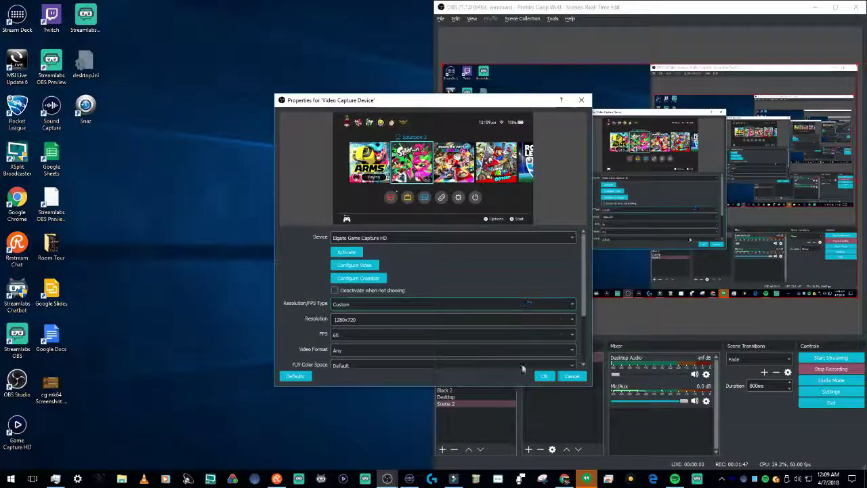
{"action": "left_click", "coordinate": [546, 376]}
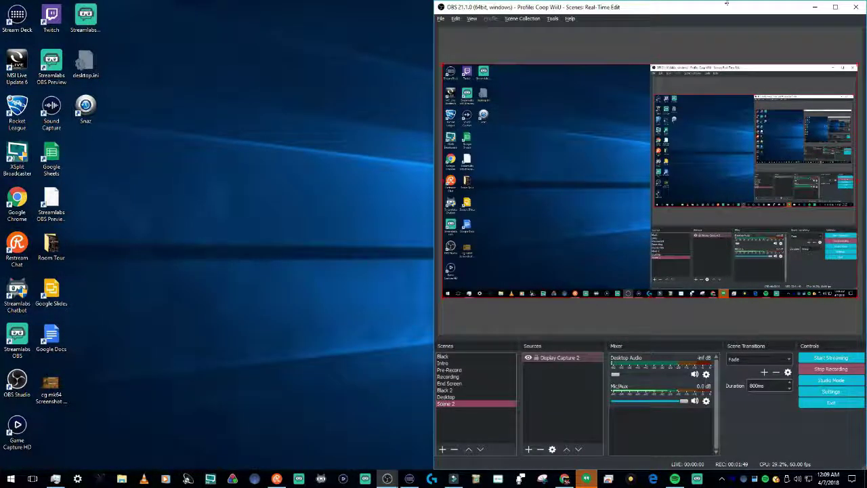
{"action": "left_click", "coordinate": [815, 6]}
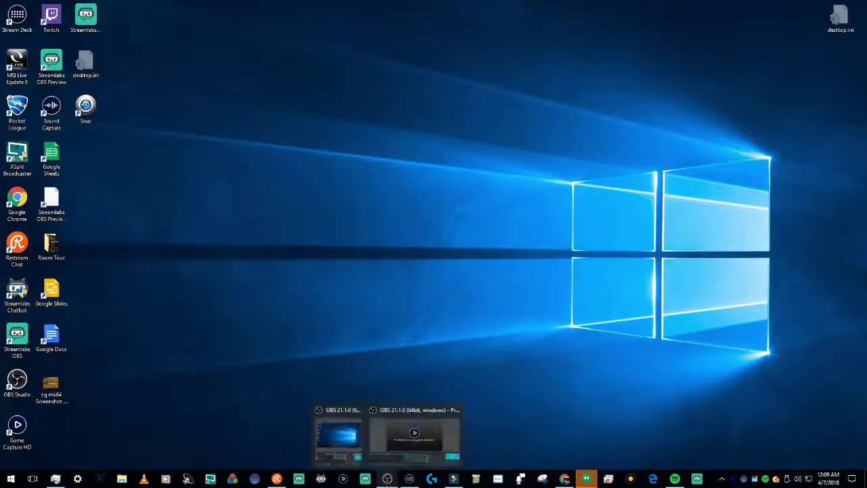
Restore the main OBS window and resize the EGC capture so it fills the whole canvas.
{"action": "mouse_move", "coordinate": [387, 479]}
{"action": "left_click", "coordinate": [442, 445]}
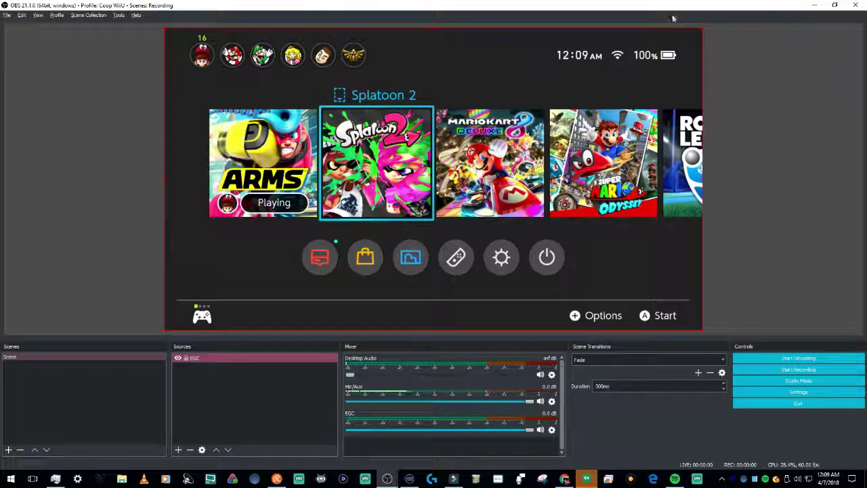
{"action": "left_click_drag", "start_coordinate": [704, 32], "coordinate": [545, 127]}
{"action": "left_click", "coordinate": [663, 188]}
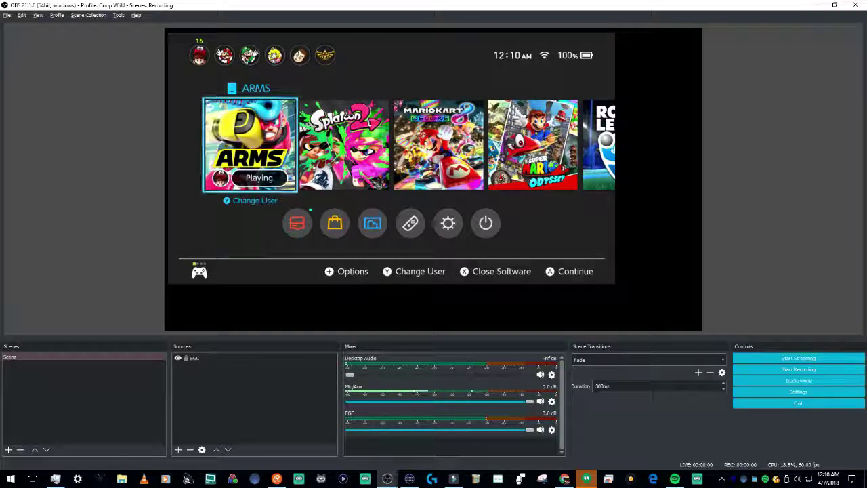
{"action": "left_click", "coordinate": [420, 203]}
{"action": "left_click_drag", "start_coordinate": [616, 287], "coordinate": [705, 307]}
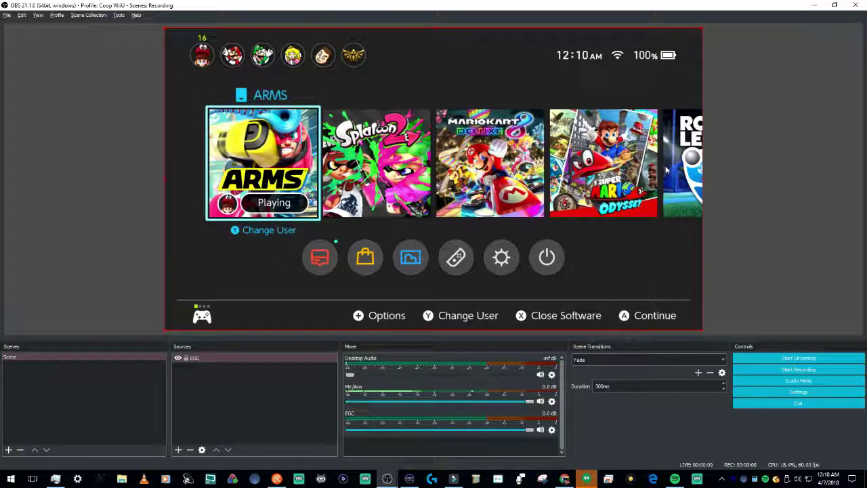
Load the Real-Time Edit collection, browse Black and Intro, then open Settings on Pre-Record.
{"action": "left_click", "coordinate": [74, 16]}
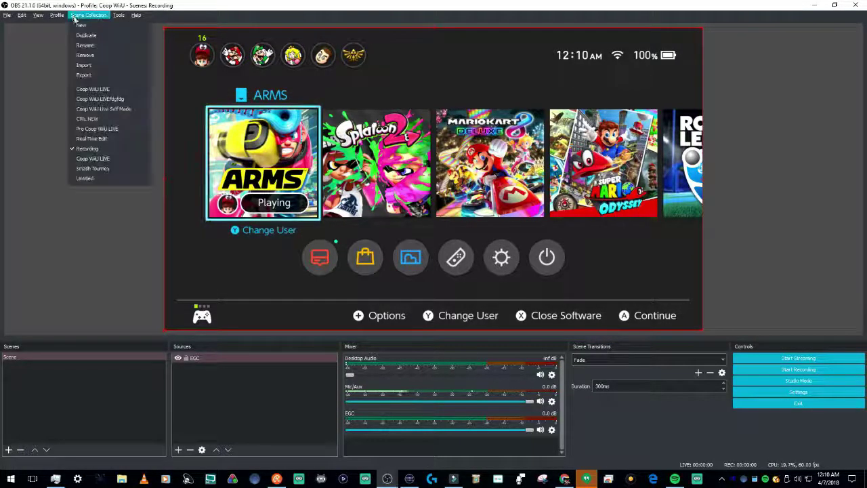
{"action": "left_click", "coordinate": [130, 133]}
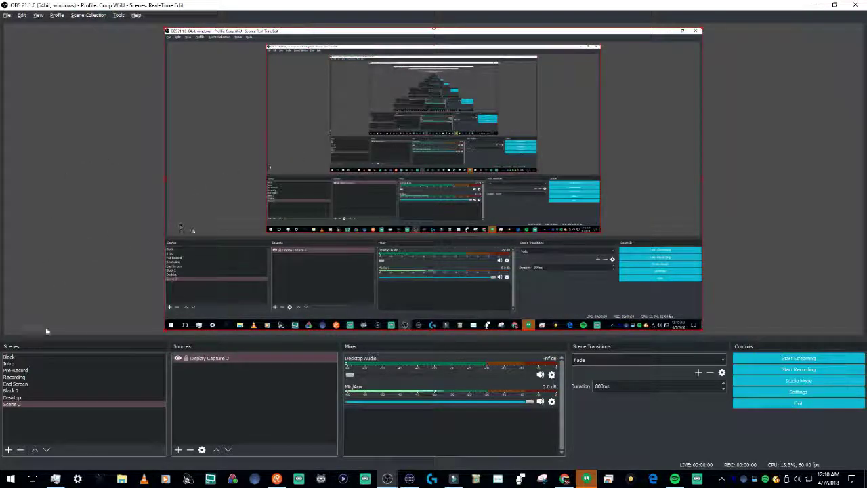
{"action": "left_click", "coordinate": [44, 357]}
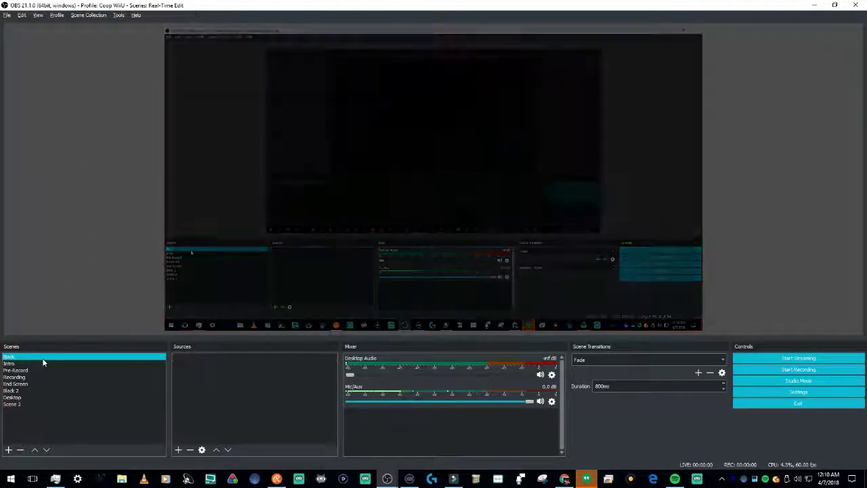
{"action": "left_click", "coordinate": [37, 364]}
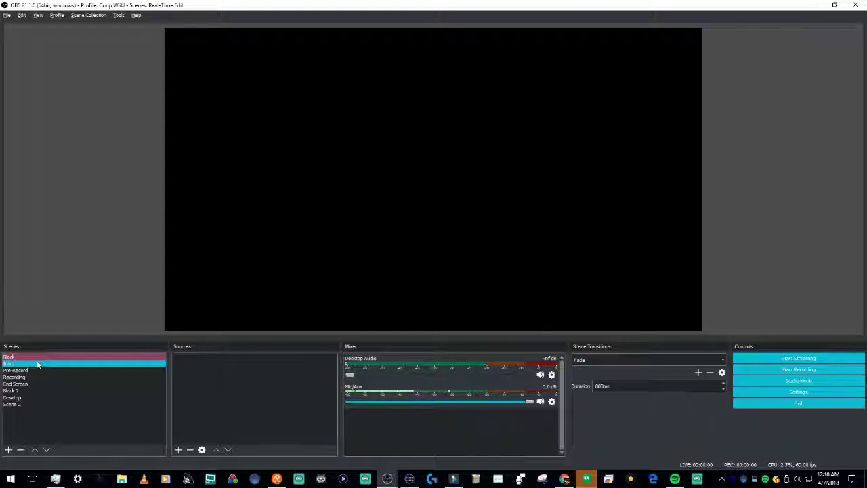
{"action": "left_click", "coordinate": [202, 359]}
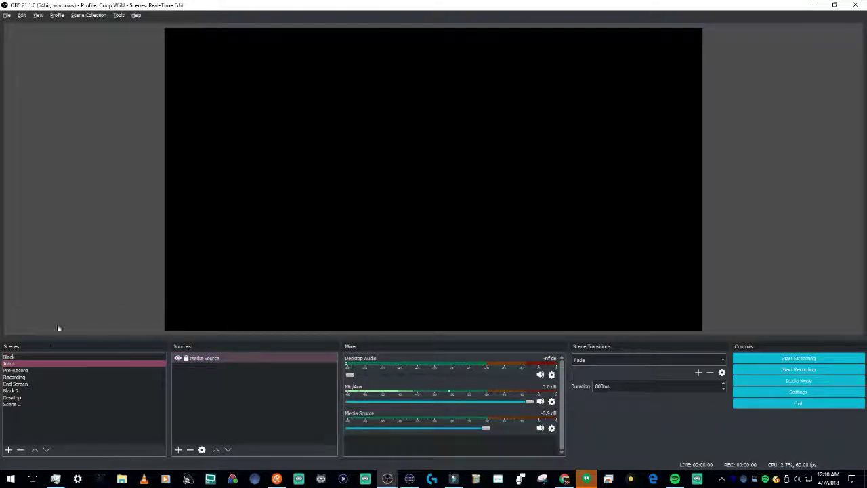
{"action": "left_click", "coordinate": [48, 371]}
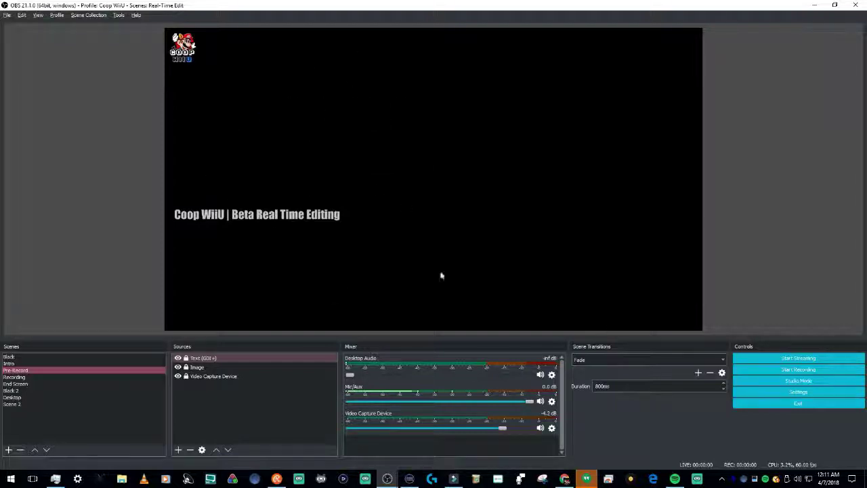
{"action": "left_click", "coordinate": [810, 392]}
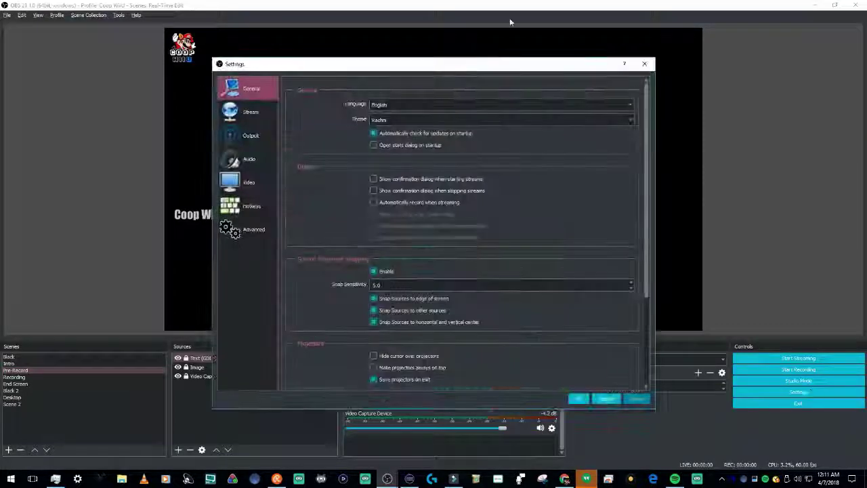
Review Stream, Output, Audio and Video settings (1920x1080, 60 FPS), then close Settings.
{"action": "left_click", "coordinate": [248, 112]}
{"action": "left_click", "coordinate": [250, 136]}
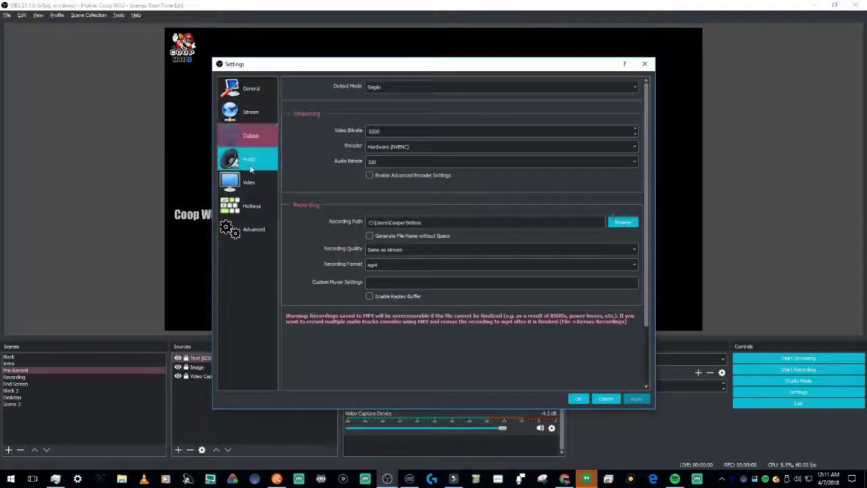
{"action": "left_click", "coordinate": [250, 159]}
{"action": "left_click", "coordinate": [248, 182]}
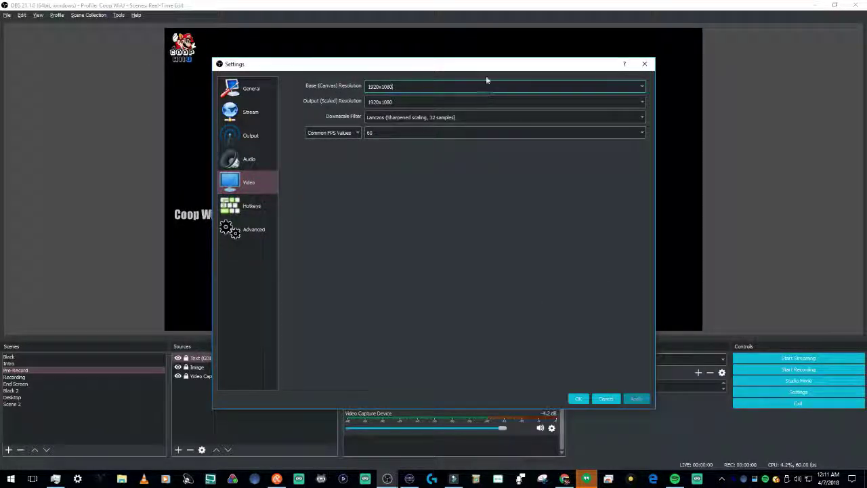
{"action": "left_click", "coordinate": [578, 399]}
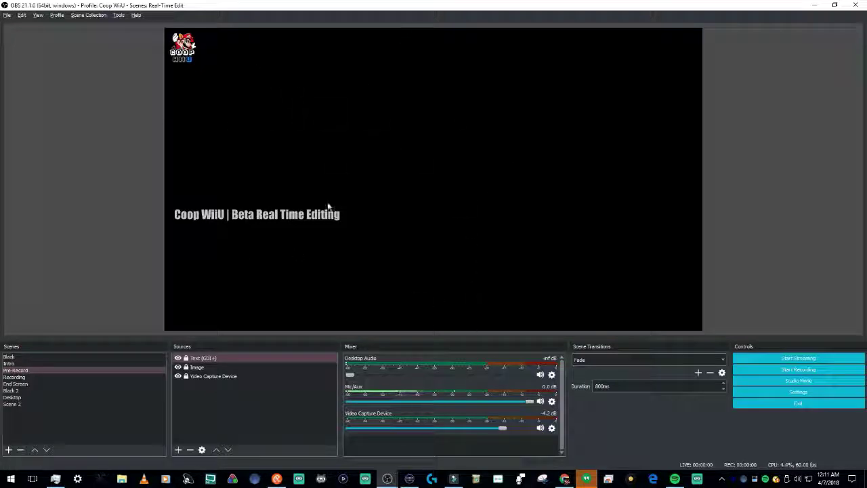
Inspect the Recording scene's Video Capture Device source, then switch to the End Screen scene.
{"action": "left_click", "coordinate": [124, 378]}
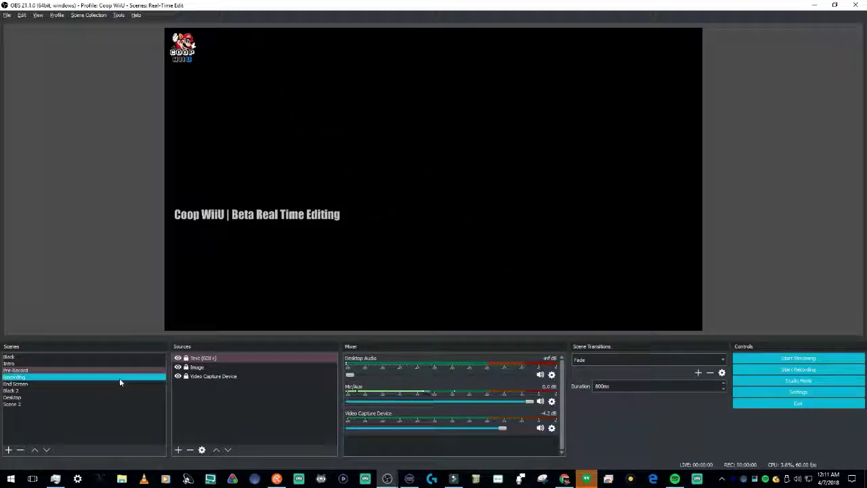
{"action": "left_click", "coordinate": [180, 369]}
{"action": "left_click", "coordinate": [267, 151]}
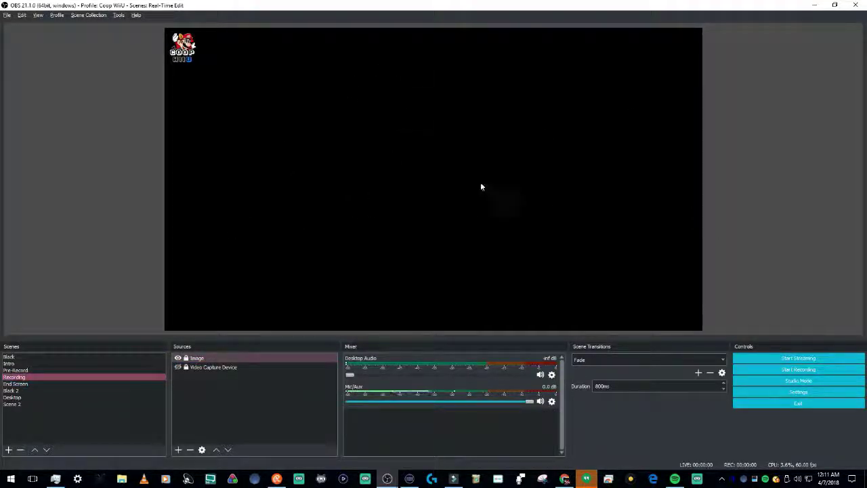
{"action": "mouse_move", "coordinate": [235, 358]}
{"action": "left_mouse_down"}
{"action": "mouse_move", "coordinate": [231, 381]}
{"action": "mouse_move", "coordinate": [227, 369]}
{"action": "left_mouse_up"}
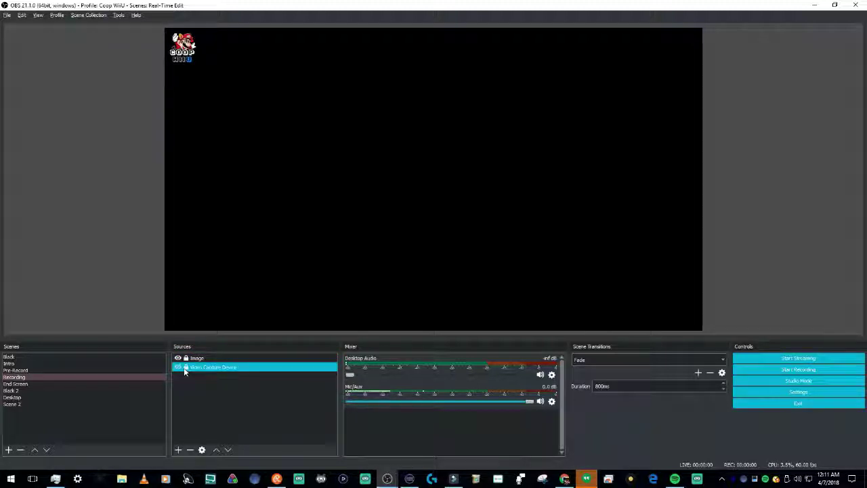
{"action": "left_click", "coordinate": [111, 383]}
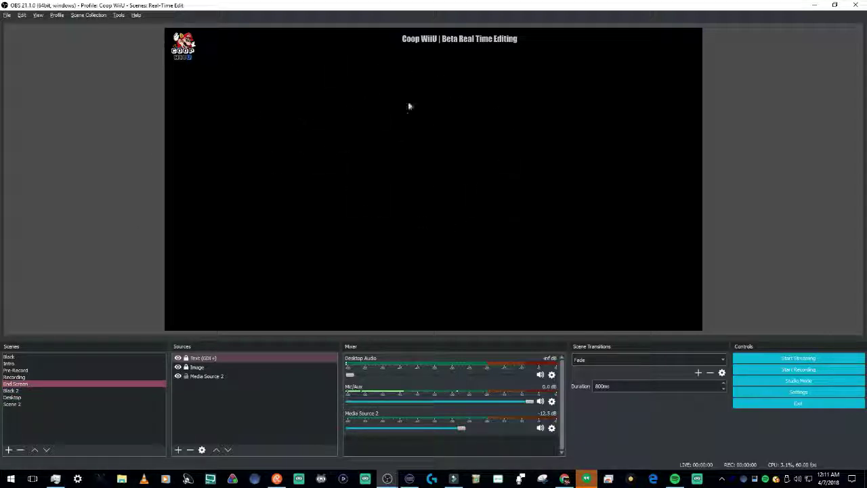
Switch to the Untitled scene collection, then to the Recording scene collection.
{"action": "left_click", "coordinate": [82, 16]}
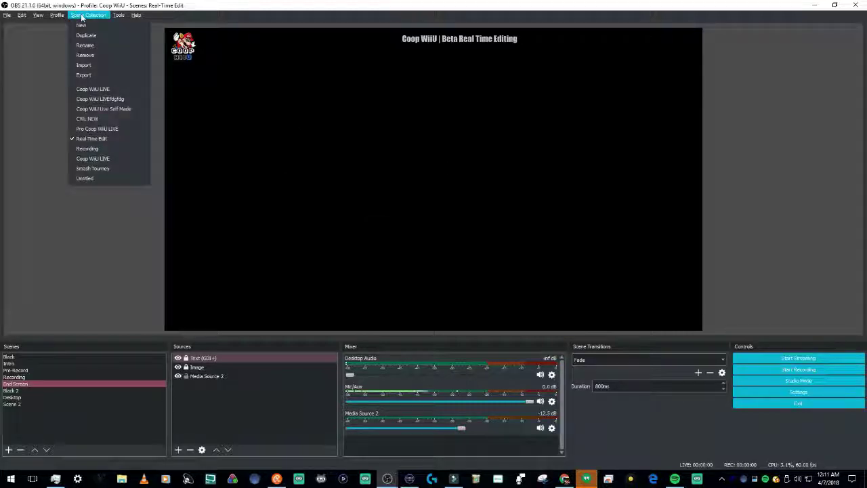
{"action": "left_click", "coordinate": [118, 178]}
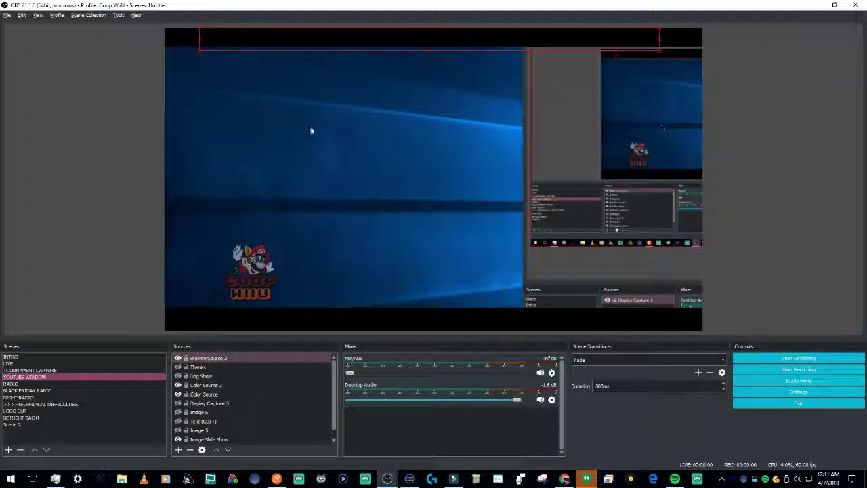
{"action": "left_click", "coordinate": [89, 15]}
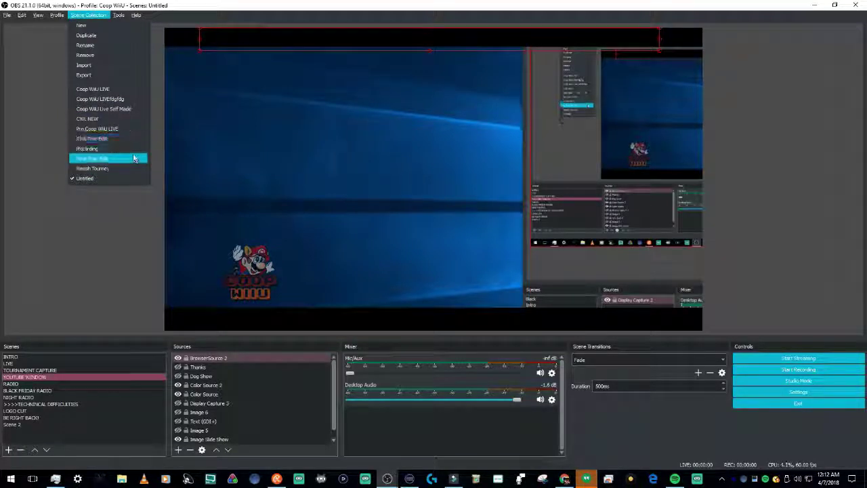
{"action": "left_click", "coordinate": [128, 148]}
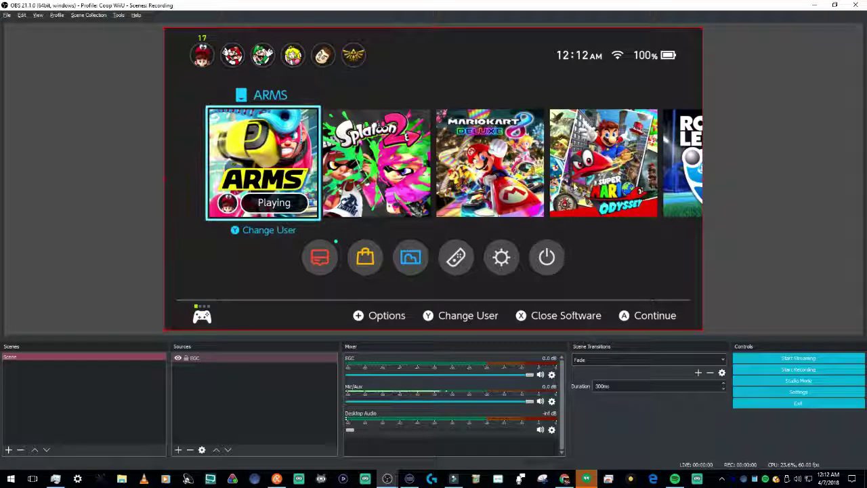
Start and stop a test recording, then set desktop audio to the Logitech G430 headset.
{"action": "left_click", "coordinate": [797, 367]}
{"action": "left_click", "coordinate": [798, 369]}
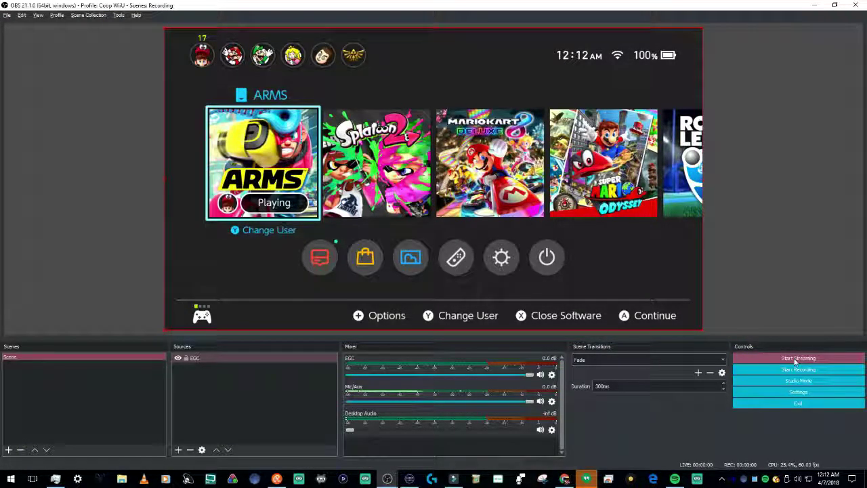
{"action": "left_click", "coordinate": [817, 394]}
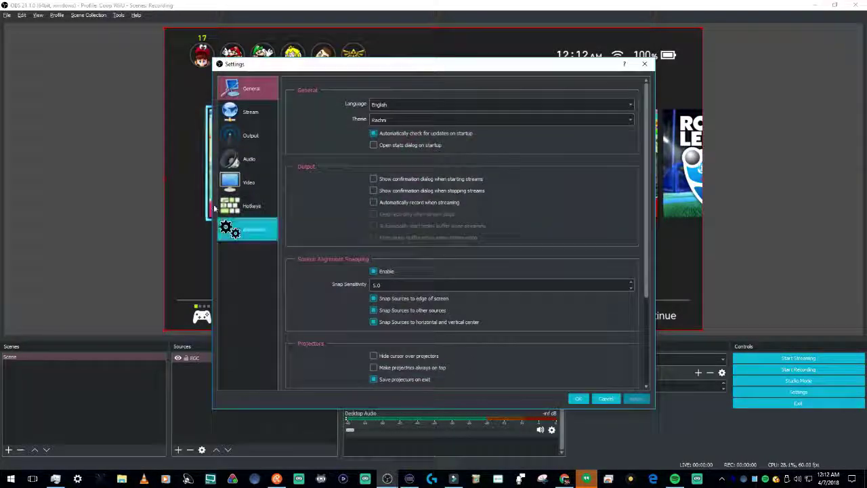
{"action": "left_click", "coordinate": [248, 157]}
{"action": "left_click", "coordinate": [400, 117]}
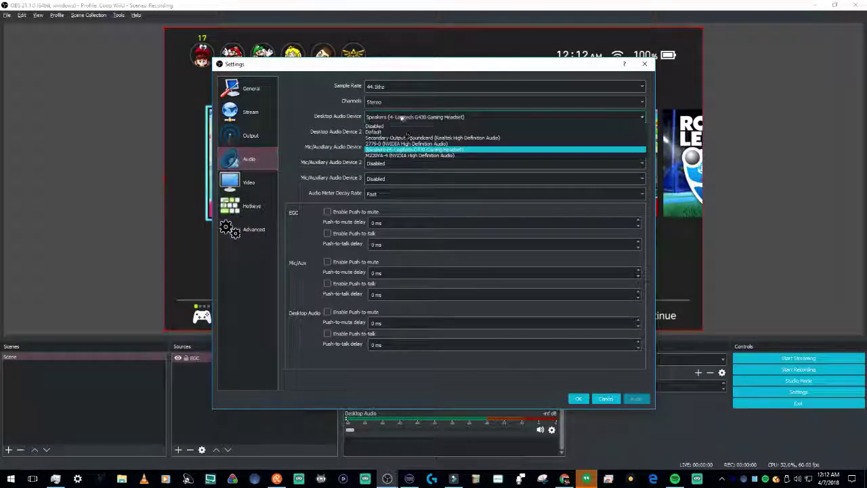
{"action": "left_click", "coordinate": [408, 150]}
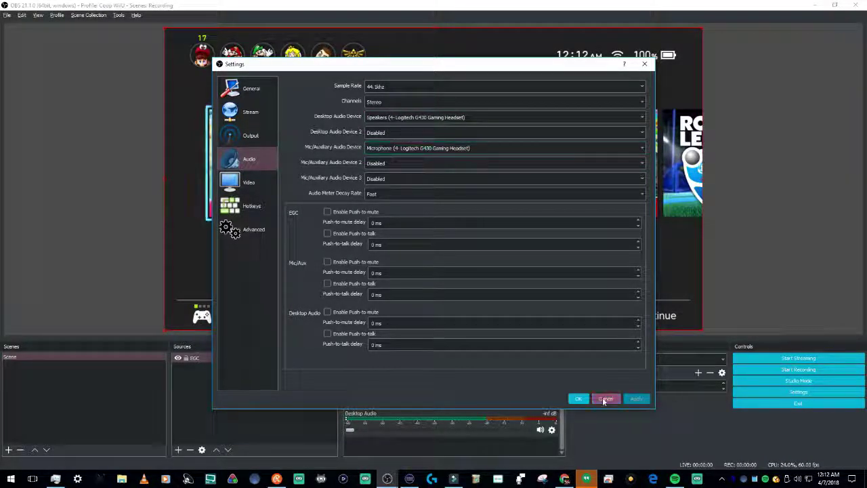
{"action": "left_click", "coordinate": [579, 399]}
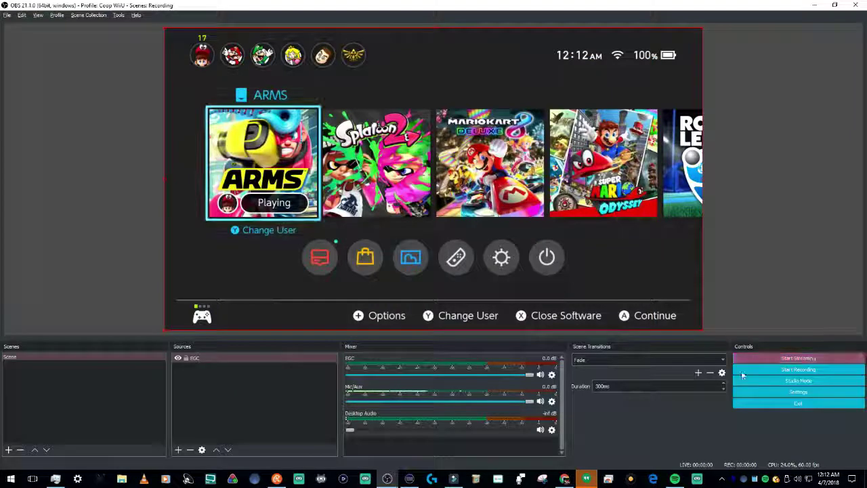
{"action": "left_click", "coordinate": [551, 401]}
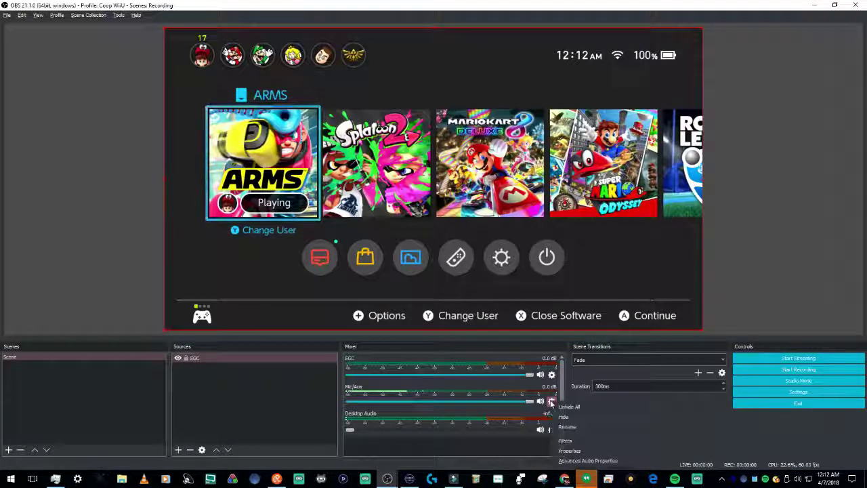
{"action": "left_click", "coordinate": [576, 461]}
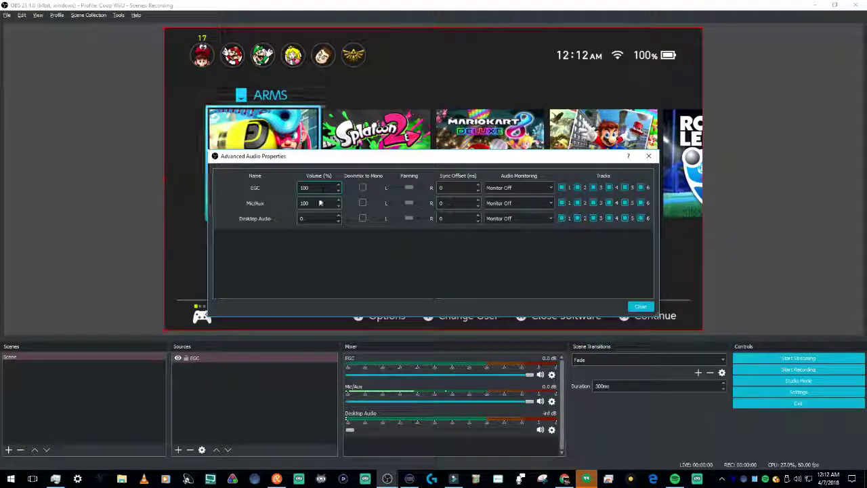
{"action": "double_click", "coordinate": [460, 201]}
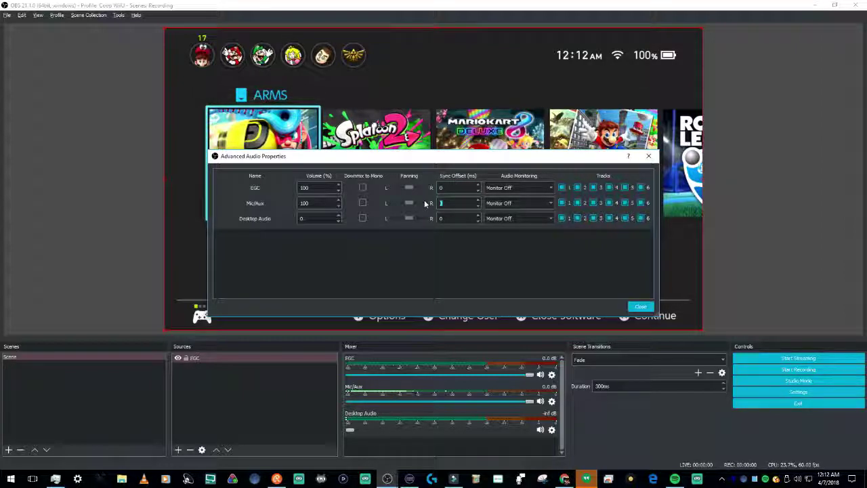
{"action": "left_click", "coordinate": [640, 306]}
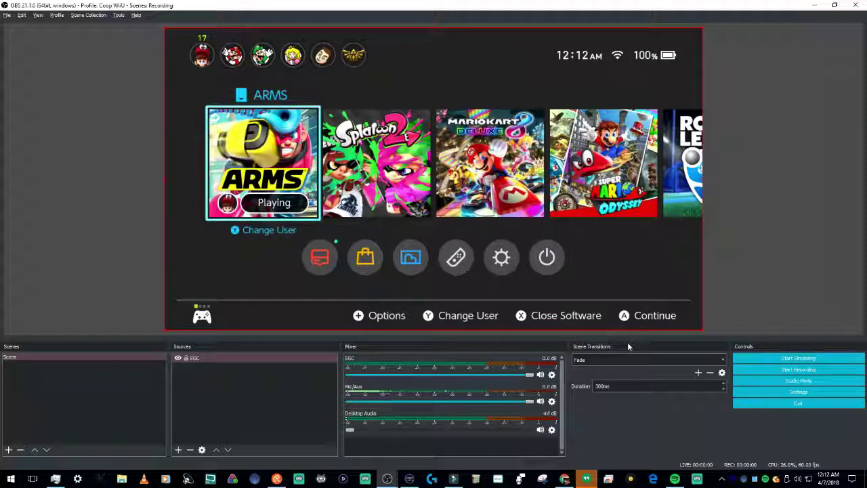